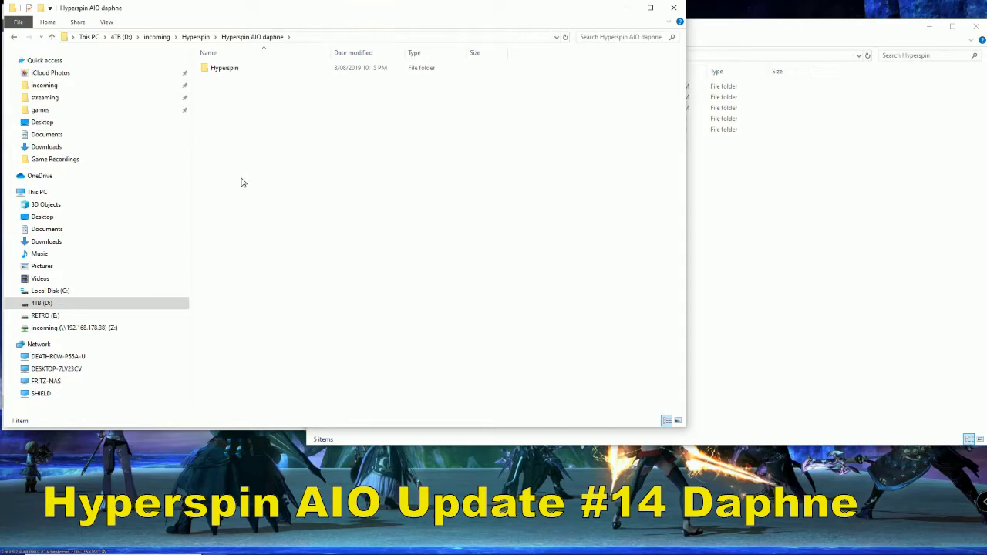
Copy the Hyperspin folder from Hyperspin AIO daphne, then bring the second Explorer window forward
right_click(230, 69)
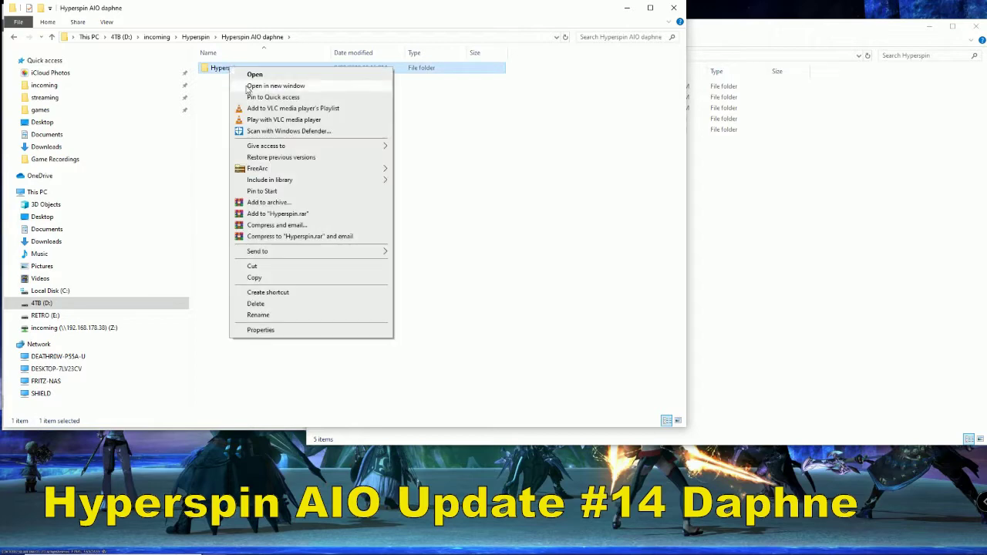
click(263, 277)
click(766, 244)
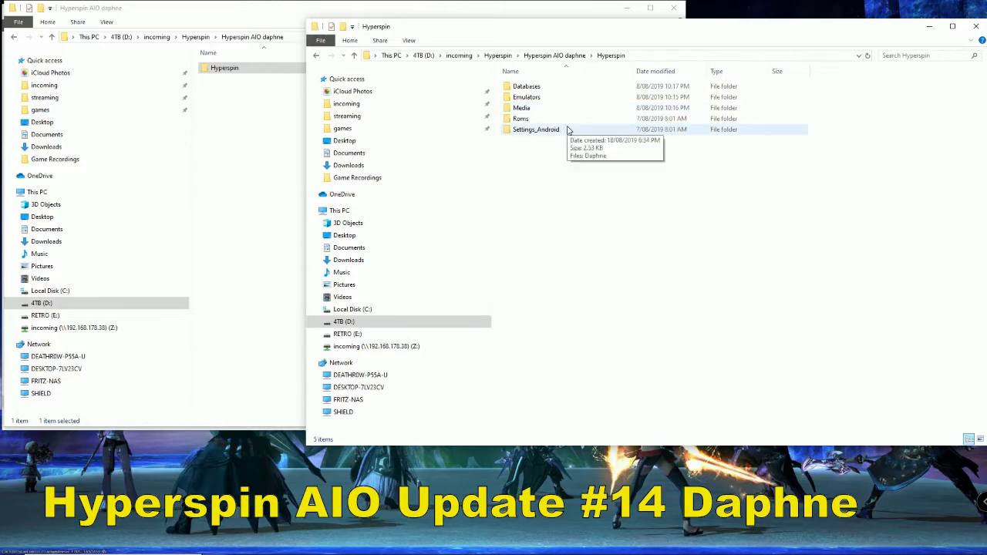
Browse the SHIELD's hyperspin share into Hyperspin > Emulators, then go to the incoming folder on D:
click(343, 411)
double_click(594, 92)
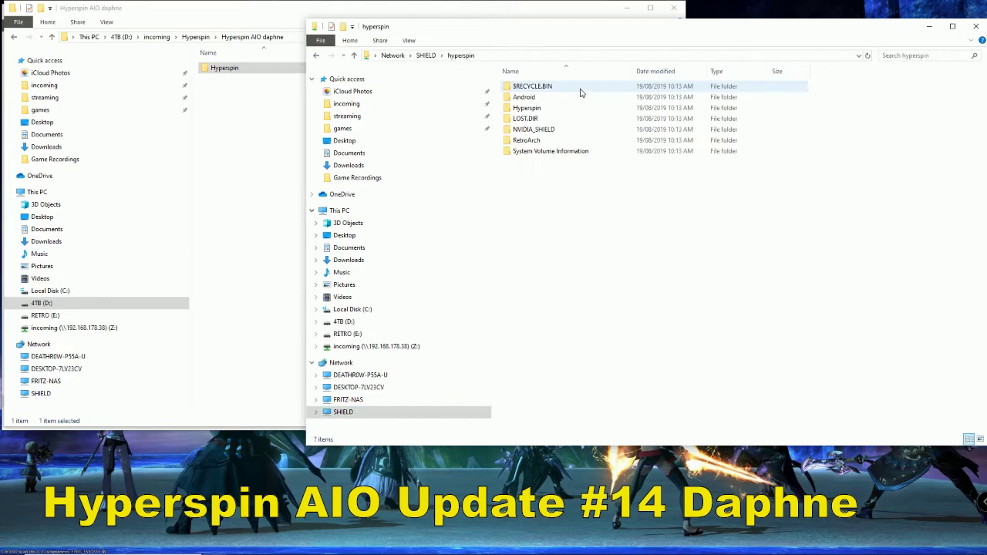
right_click(533, 223)
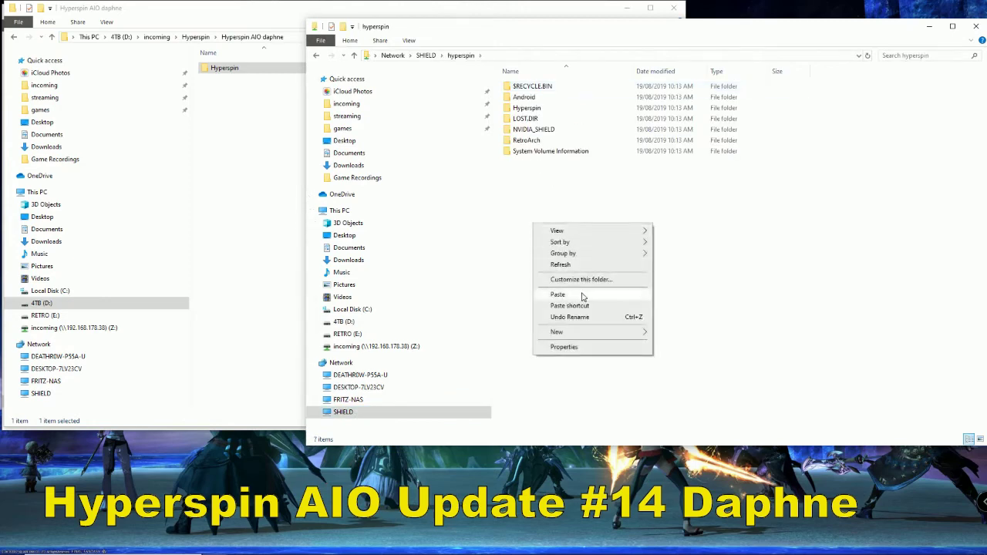
click(763, 225)
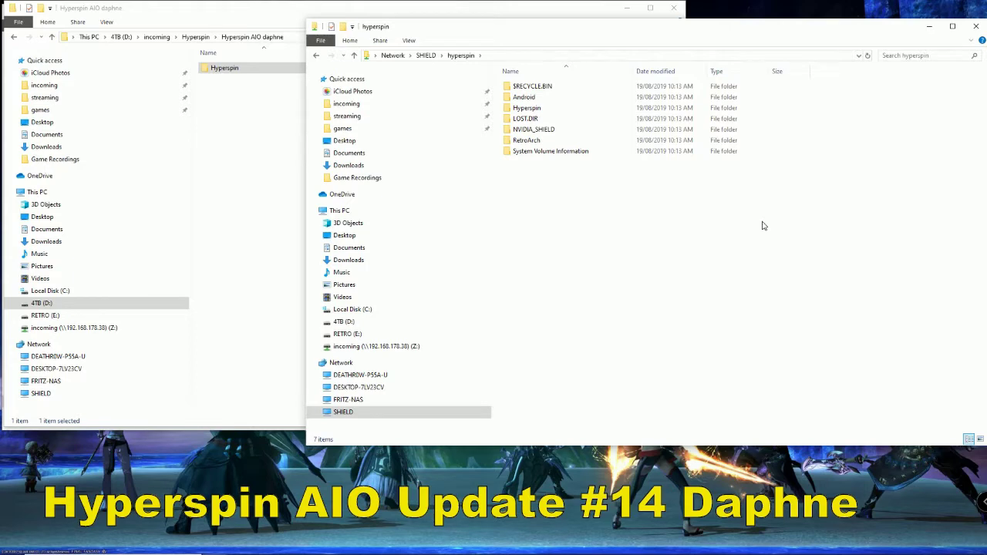
double_click(553, 108)
double_click(553, 108)
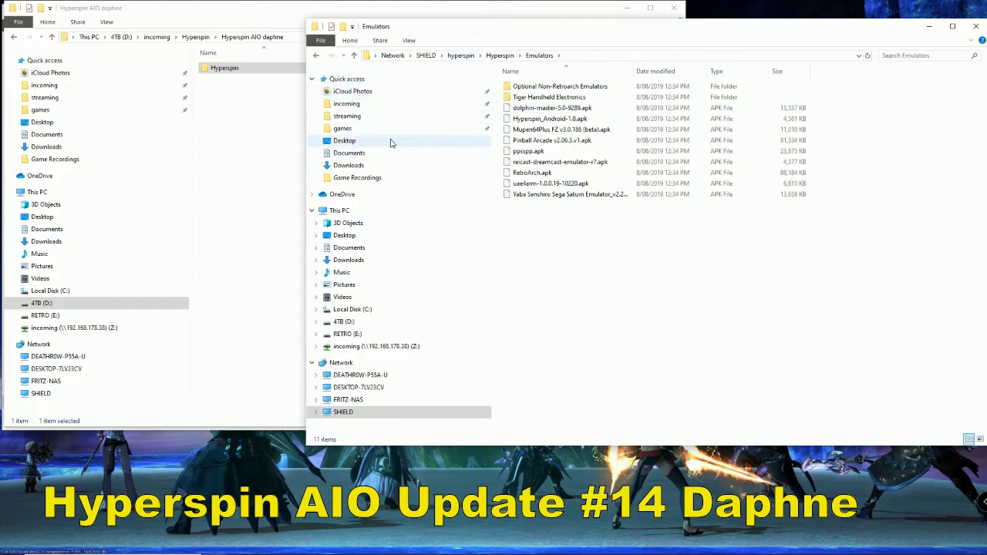
click(380, 104)
Navigate from incoming through Hyperspin AIO daphne > Hyperspin > Emulators into daphne core
click(523, 131)
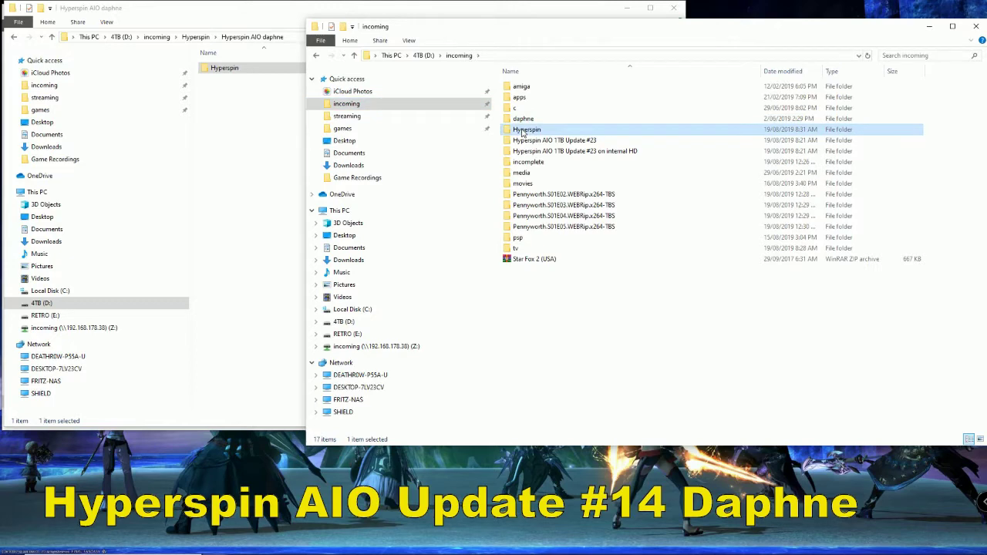
double_click(523, 131)
double_click(530, 109)
double_click(528, 86)
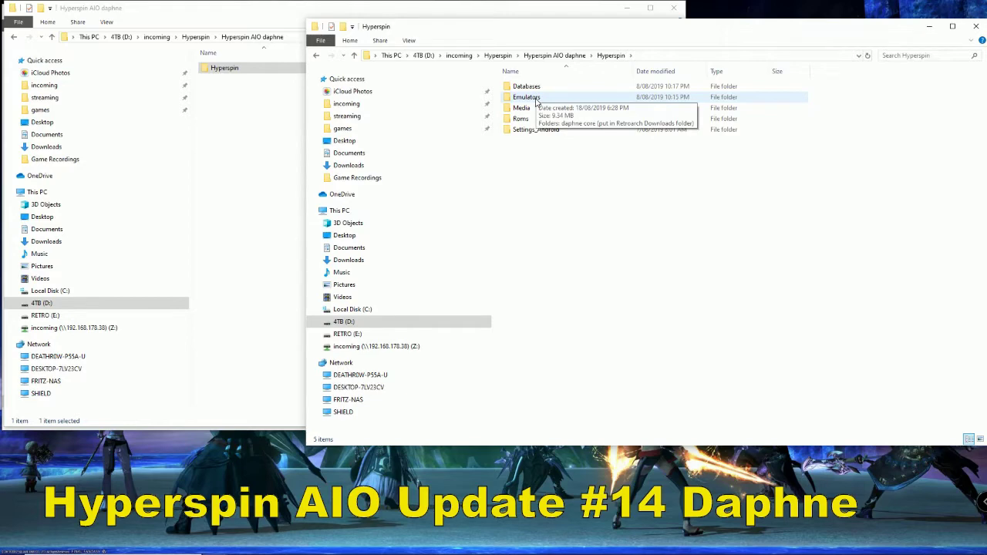
double_click(538, 99)
click(530, 89)
double_click(529, 88)
Select and copy the four daphne core items, including daphne_bmps and Copy_Core
key(ctrl+a)
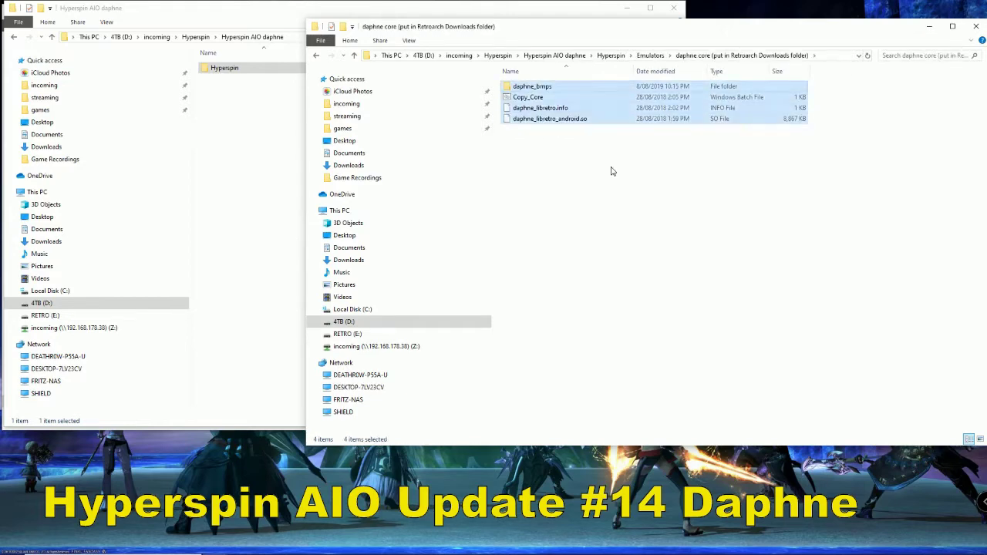
right_click(544, 113)
click(600, 248)
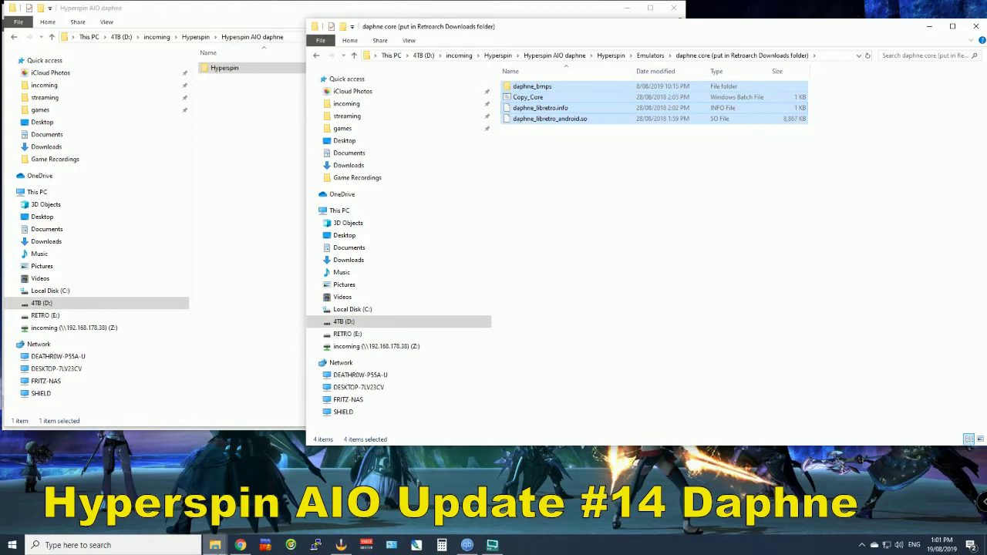
Check RetroArch > downloads on the SHIELD internal storage window, then close that window
mouse_move(215, 549)
click(116, 498)
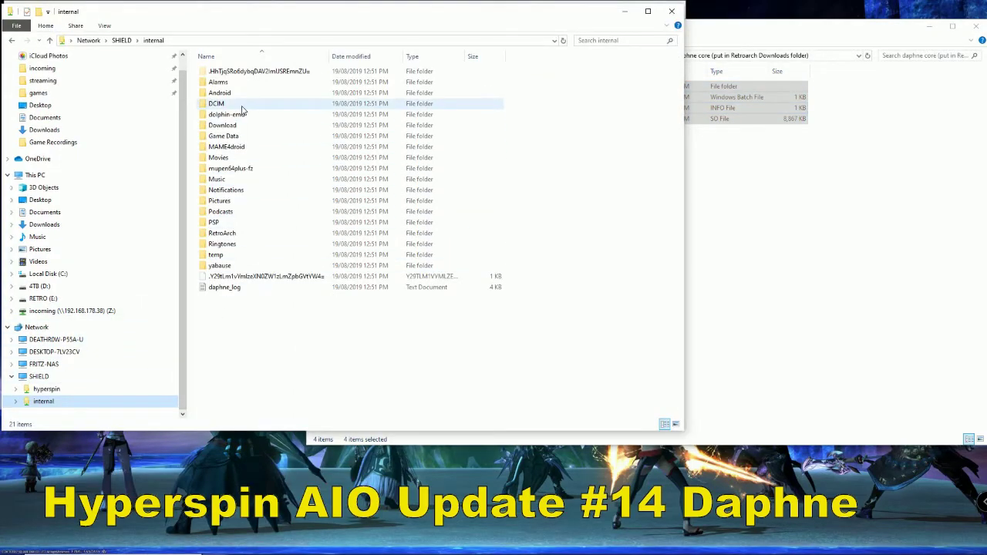
double_click(232, 234)
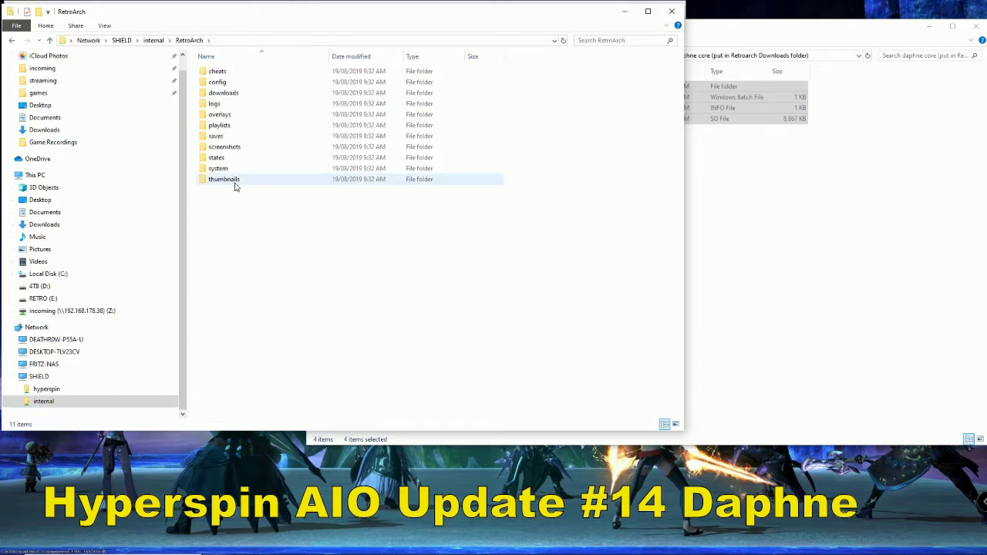
click(239, 95)
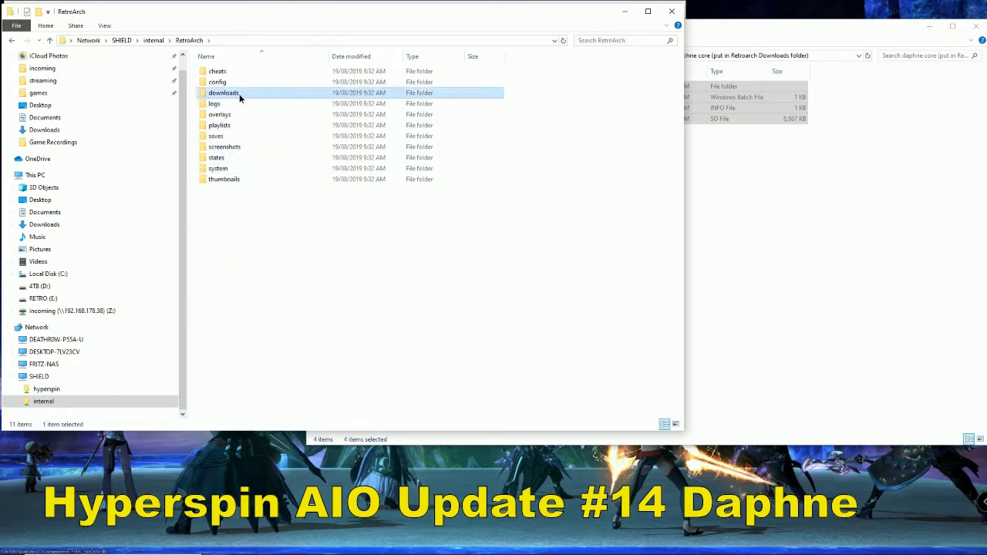
double_click(239, 95)
right_click(273, 216)
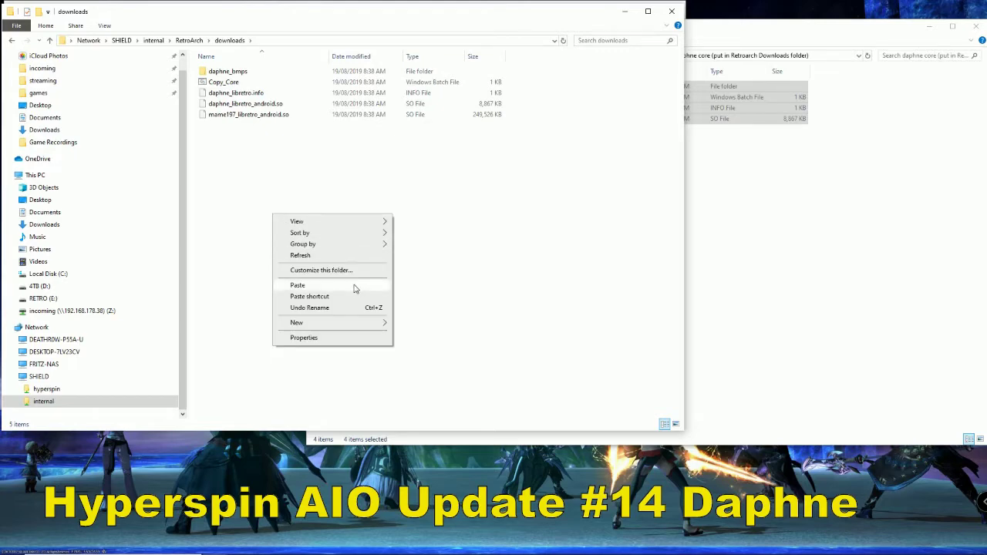
click(498, 206)
click(665, 15)
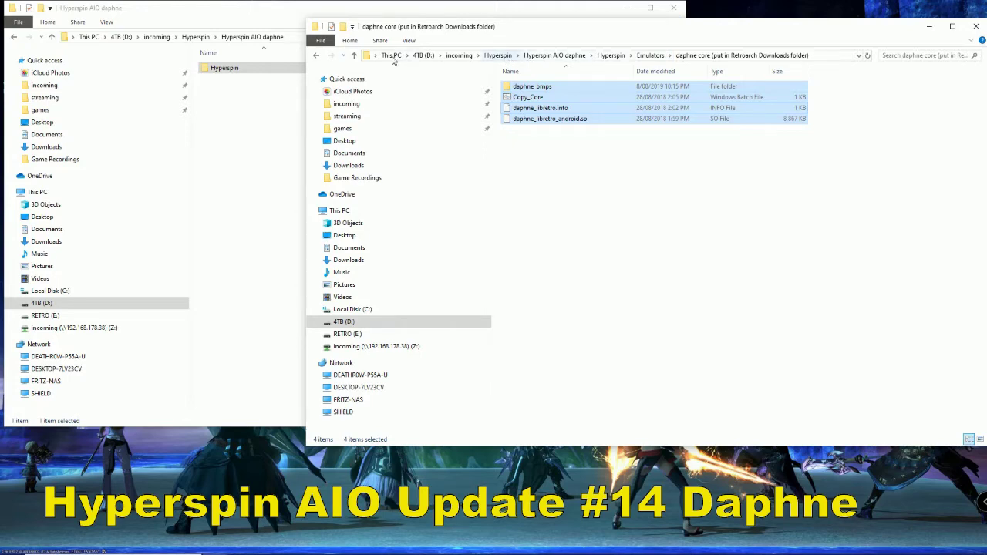
Browse SHIELD hyperspin > Hyperspin > Roms > Daphne > framefile and open lair in Notepad++
click(361, 415)
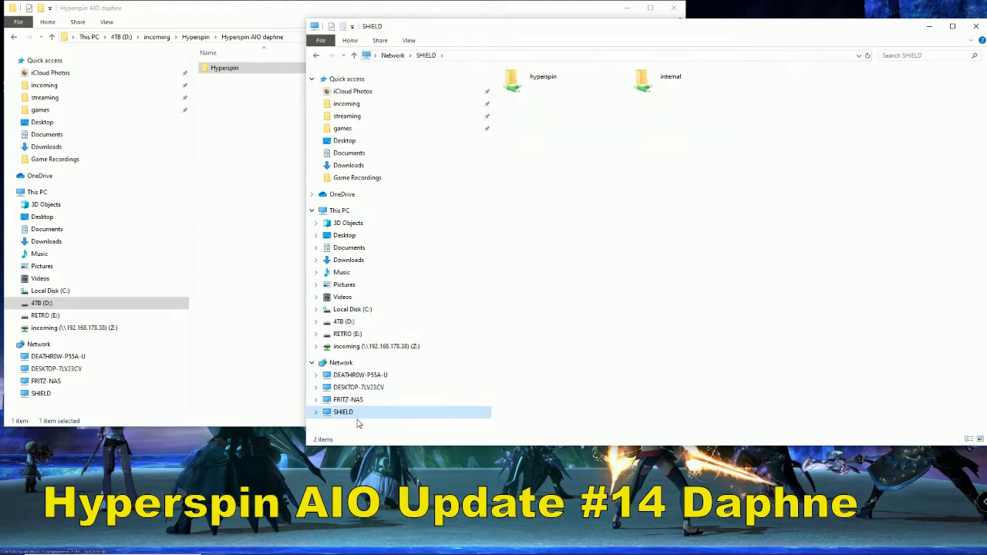
double_click(537, 91)
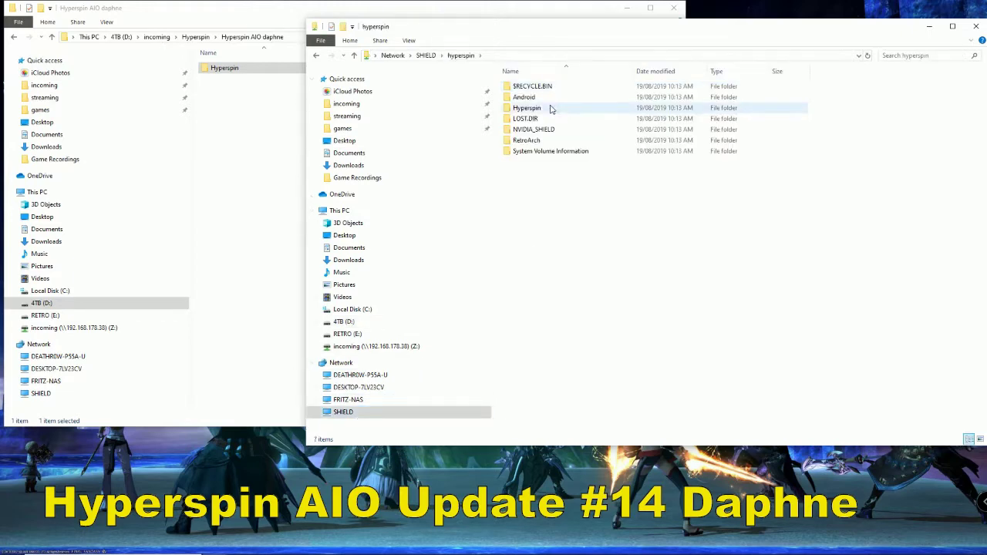
click(531, 109)
double_click(532, 111)
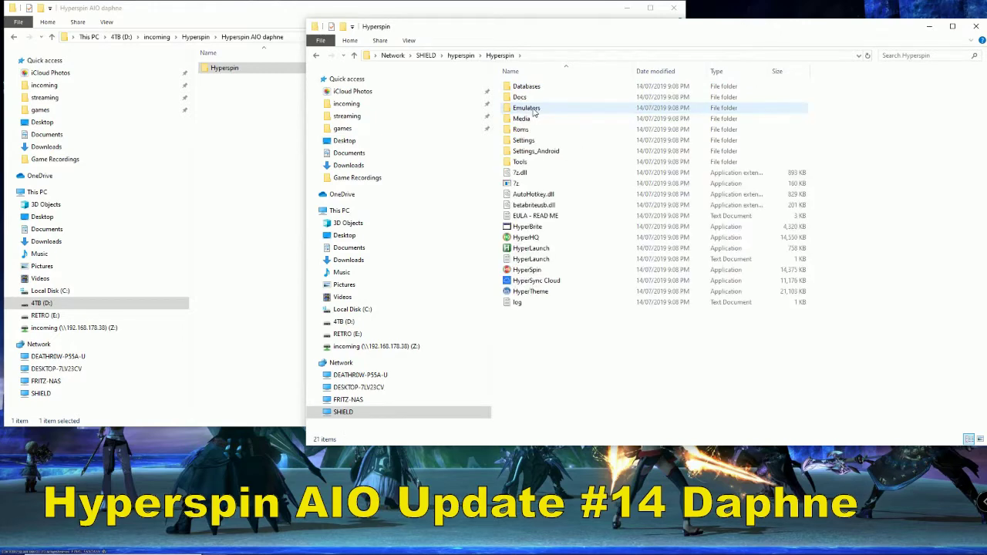
double_click(530, 130)
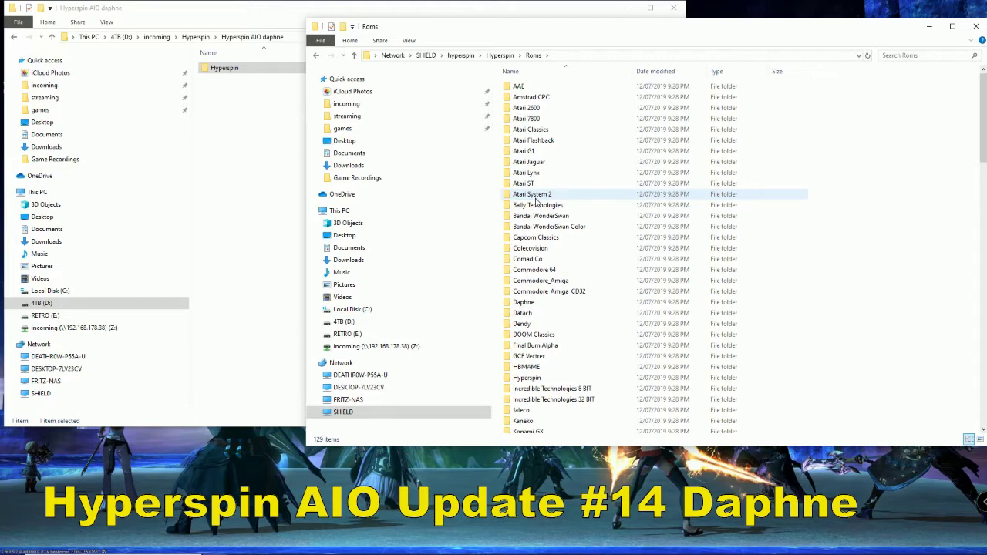
double_click(540, 304)
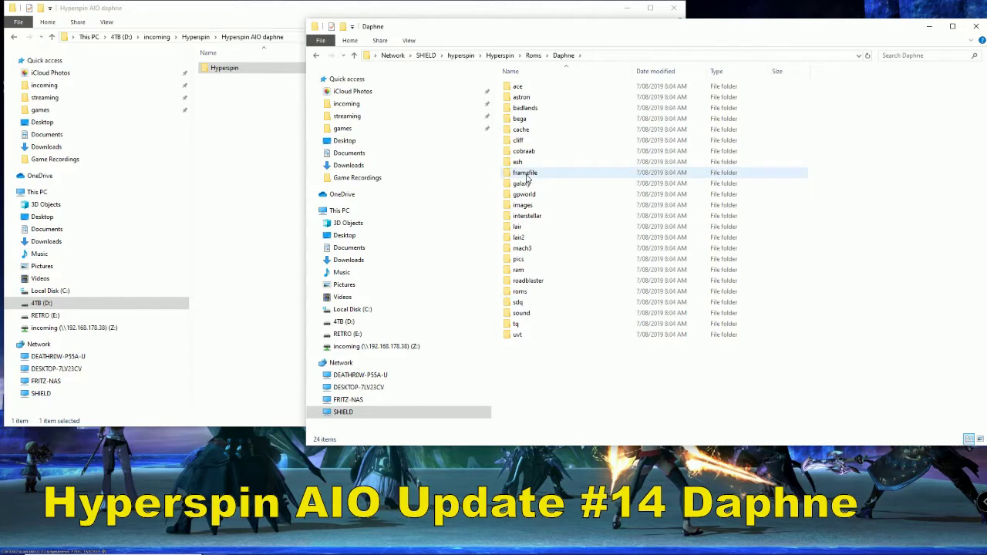
double_click(526, 174)
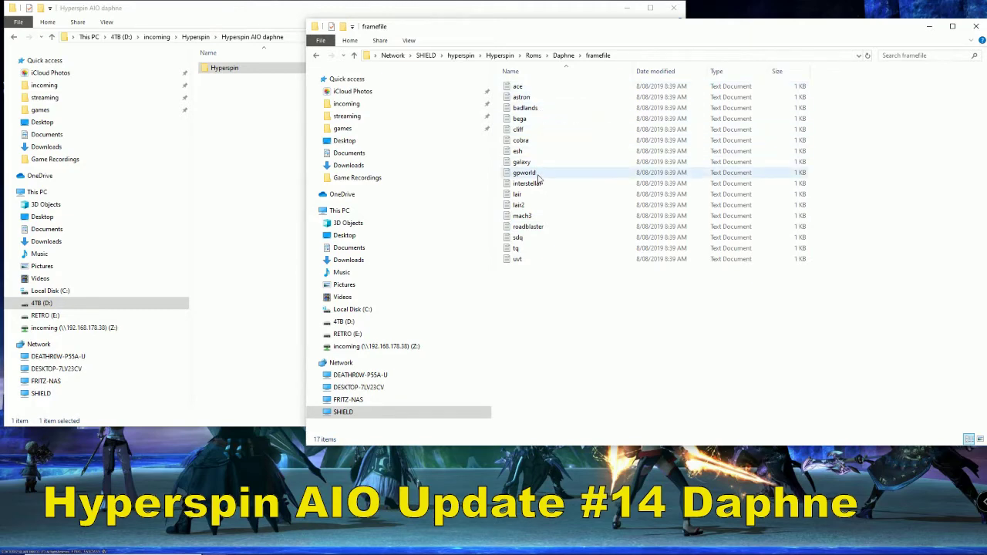
right_click(540, 199)
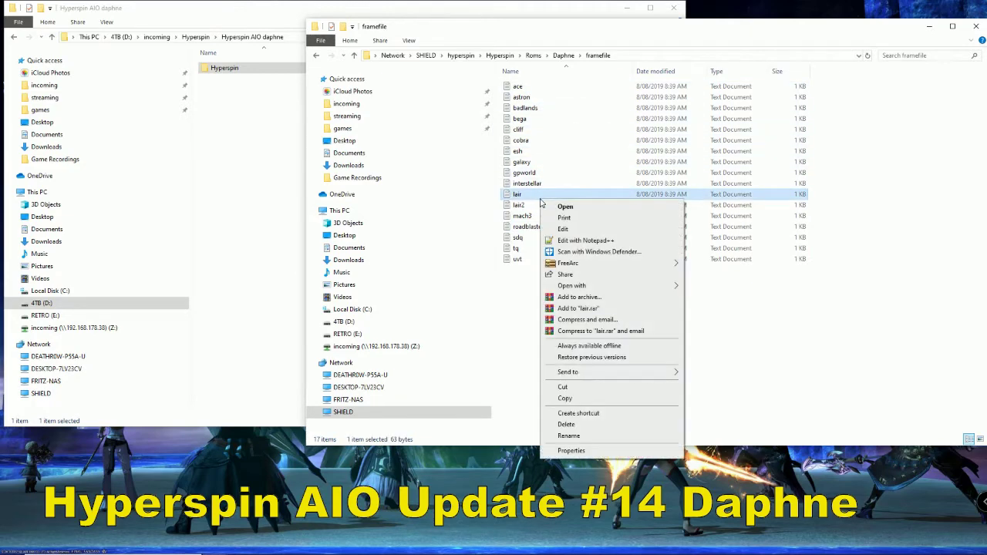
click(609, 240)
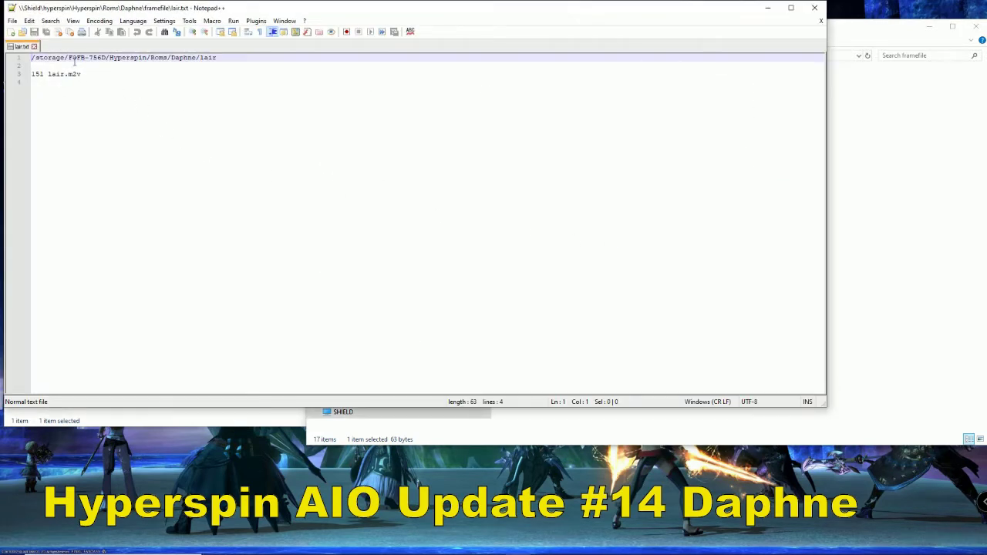
click(68, 58)
drag(69, 58, 107, 58)
key(ctrl+w)
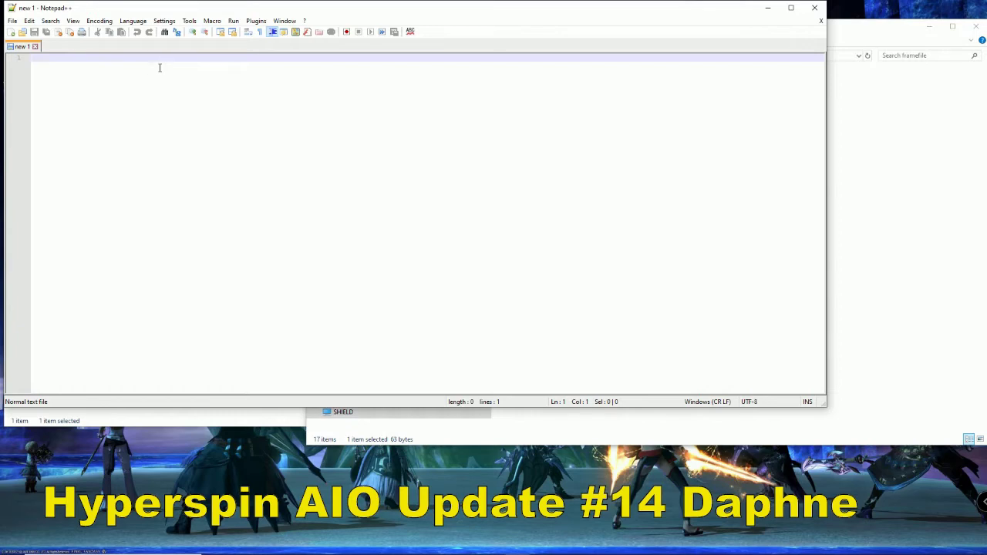
click(814, 7)
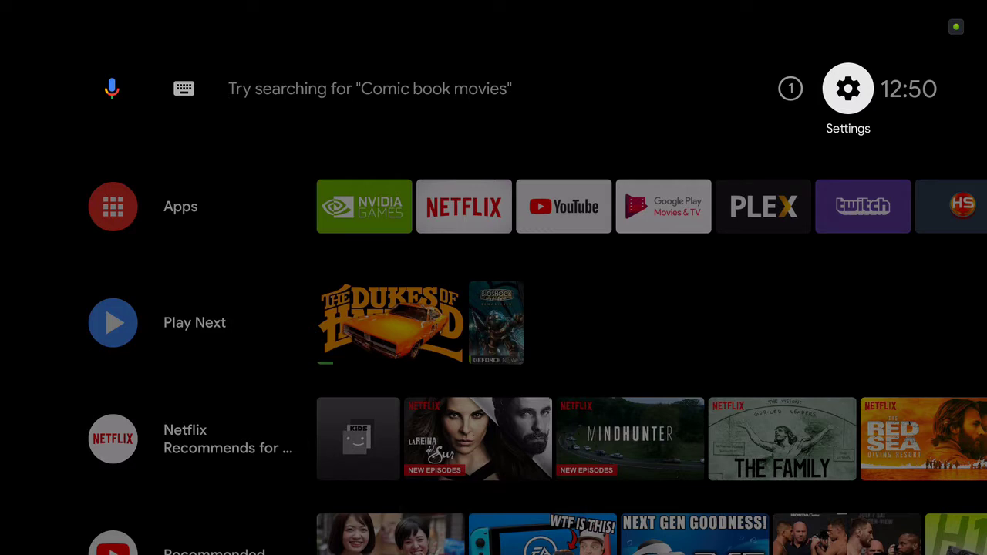
From the SHIELD home screen, open the full Apps list and launch File Explorer
key(Left)
key(Left)
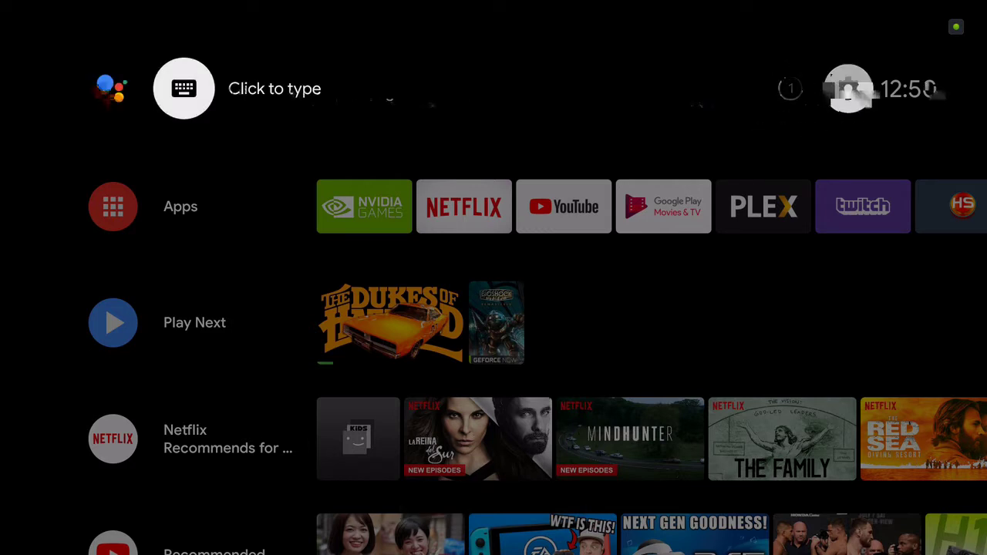
key(Down)
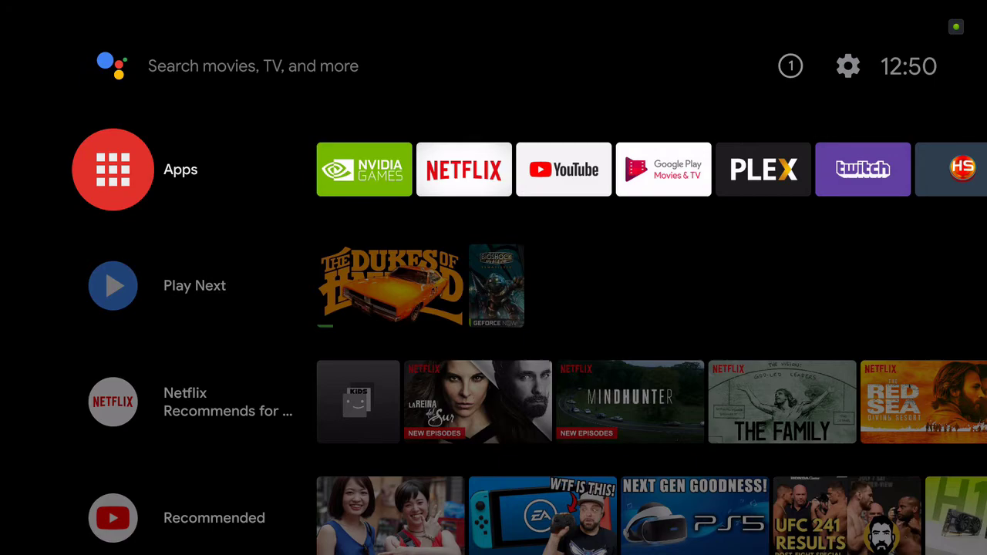
key(Right)
key(Left)
key(Return)
key(Down)
key(Down)
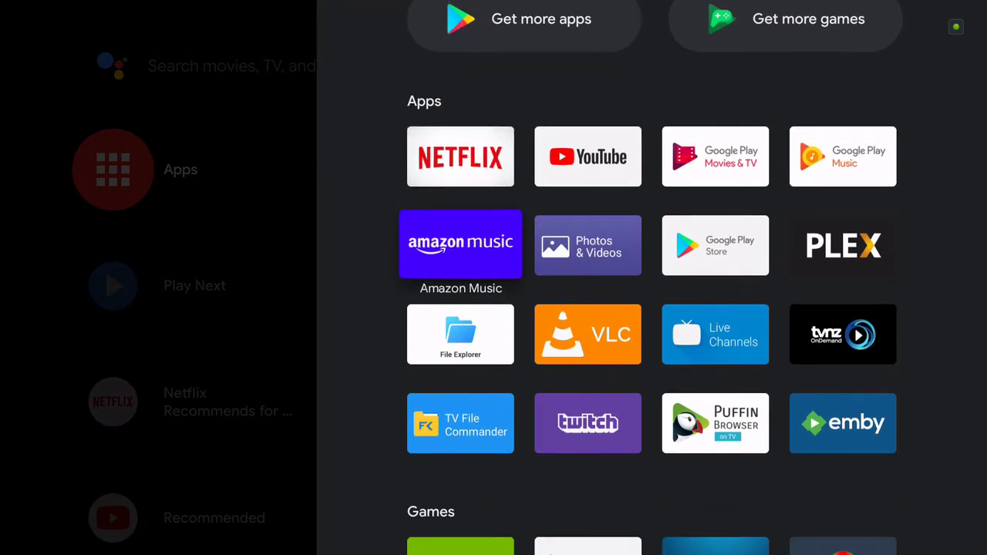
key(Down)
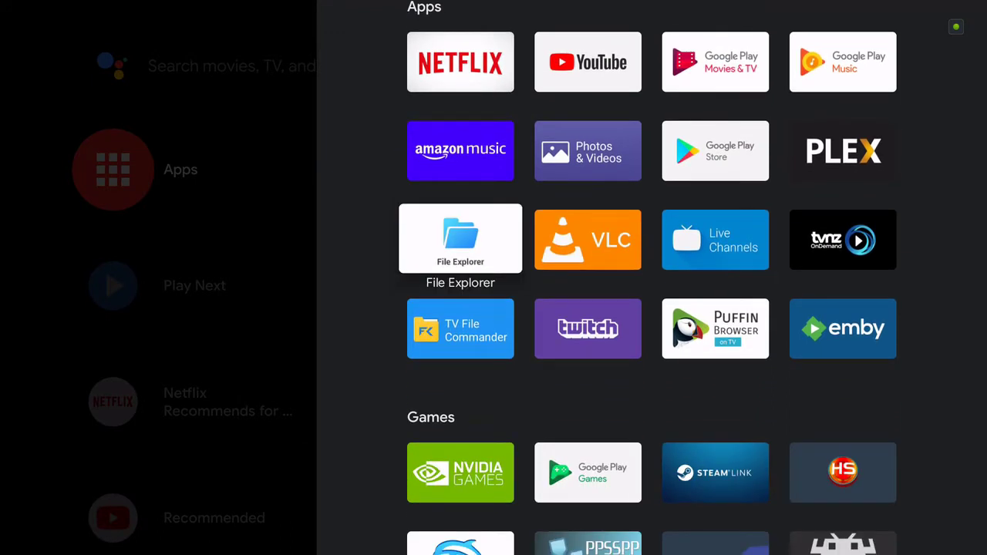
key(Return)
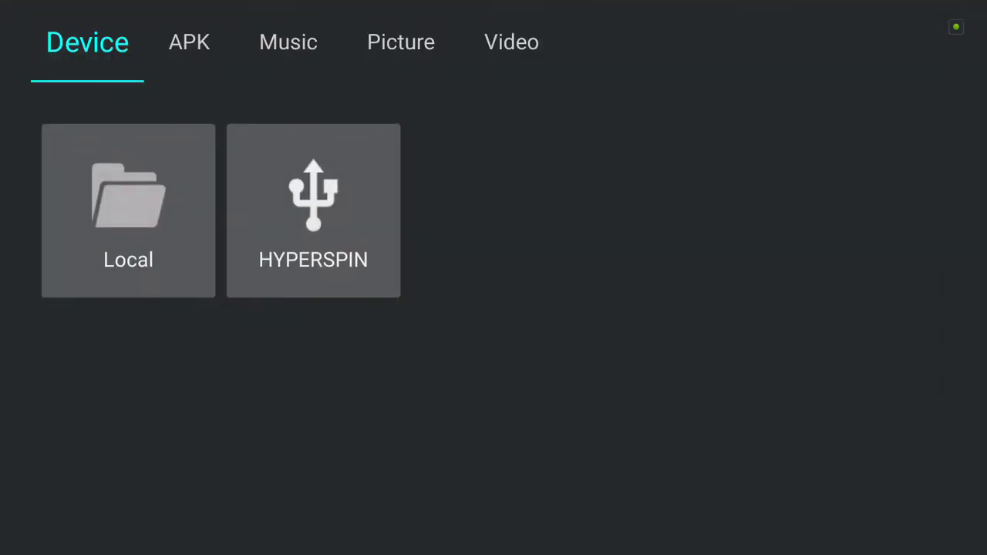
View the seven folders on the HYPERSPIN USB drive, then exit File Explorer
key(Down)
key(Right)
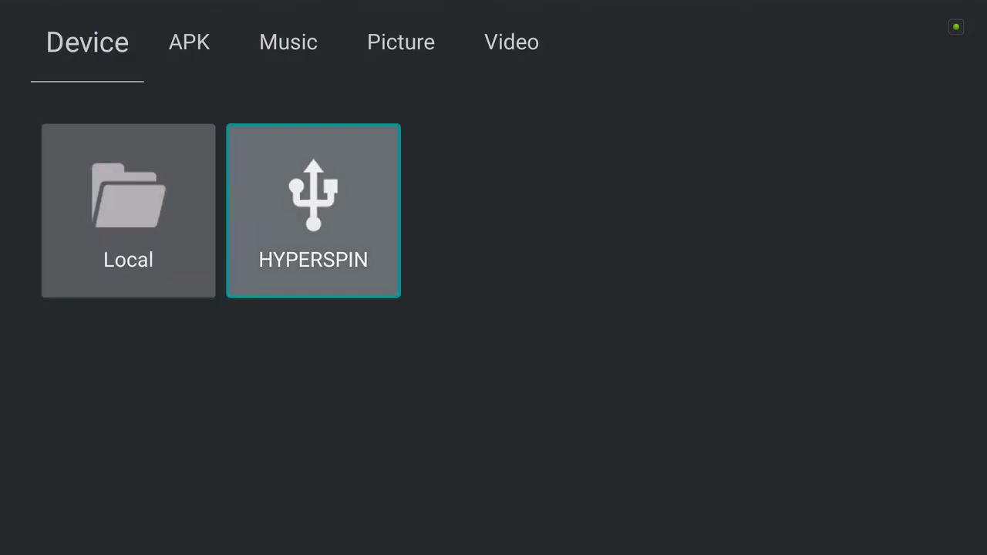
key(Return)
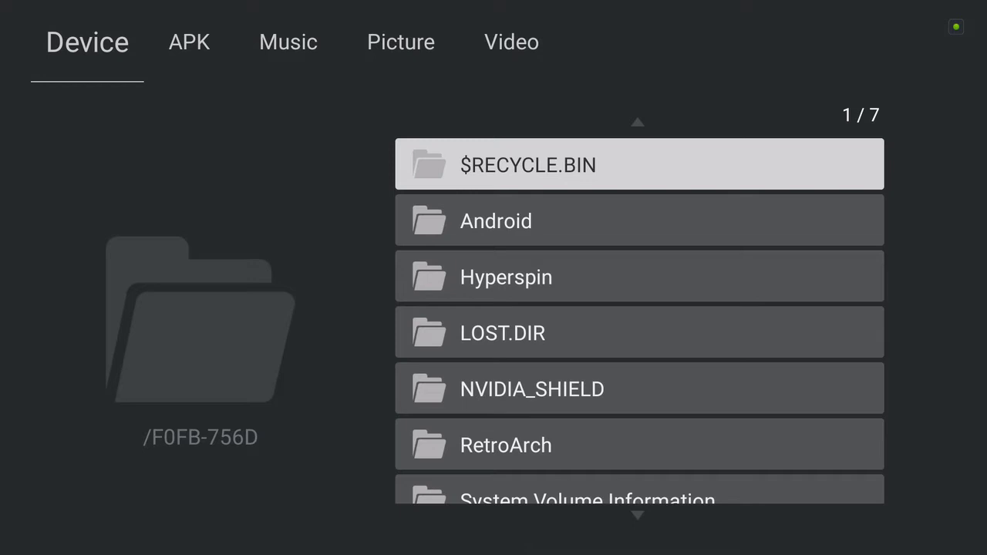
key(Escape)
key(Up)
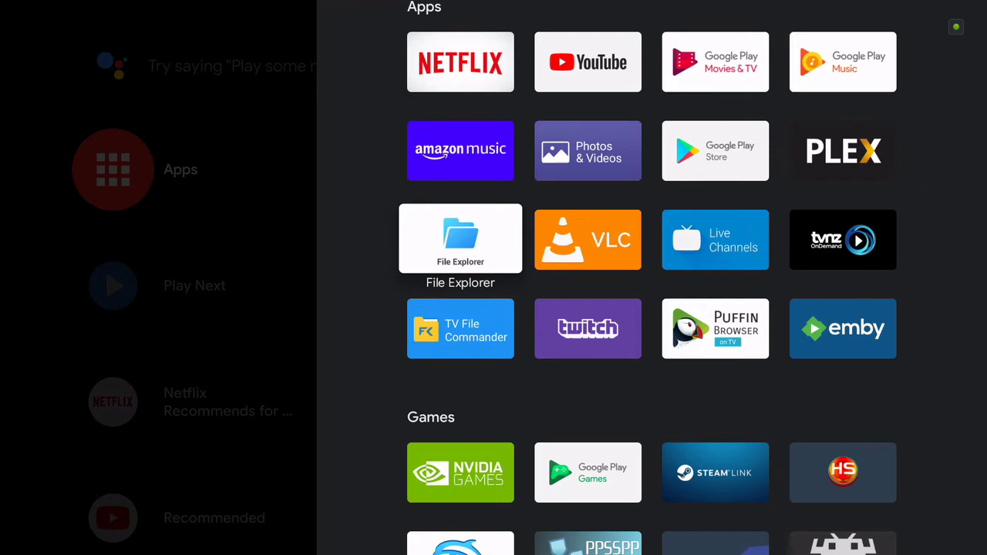
Return to the TV home row and launch RetroArch
key(Up)
key(Up)
key(Up)
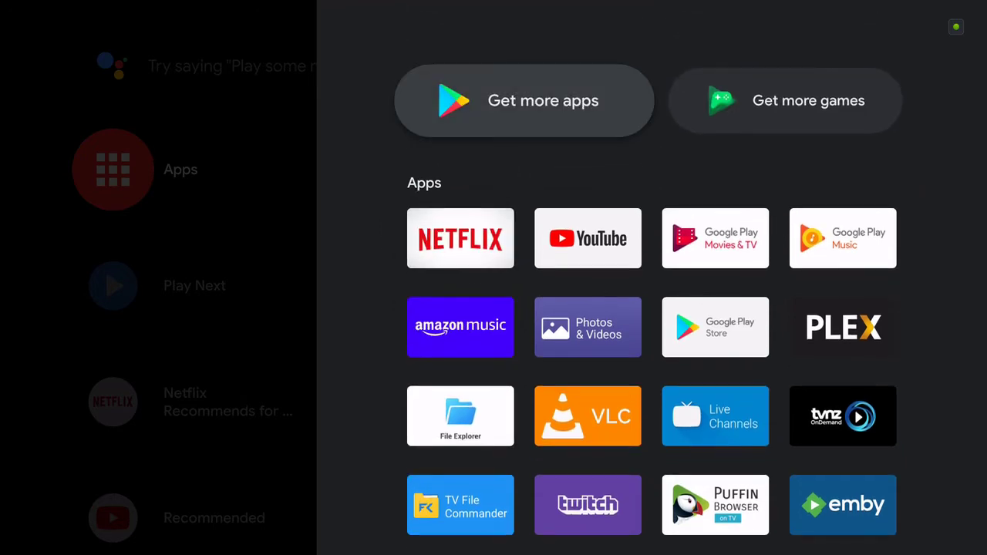
key(Down)
key(Escape)
key(Right)
key(Right)
key(Right)
key(Right)
key(Right)
key(Right)
key(Return)
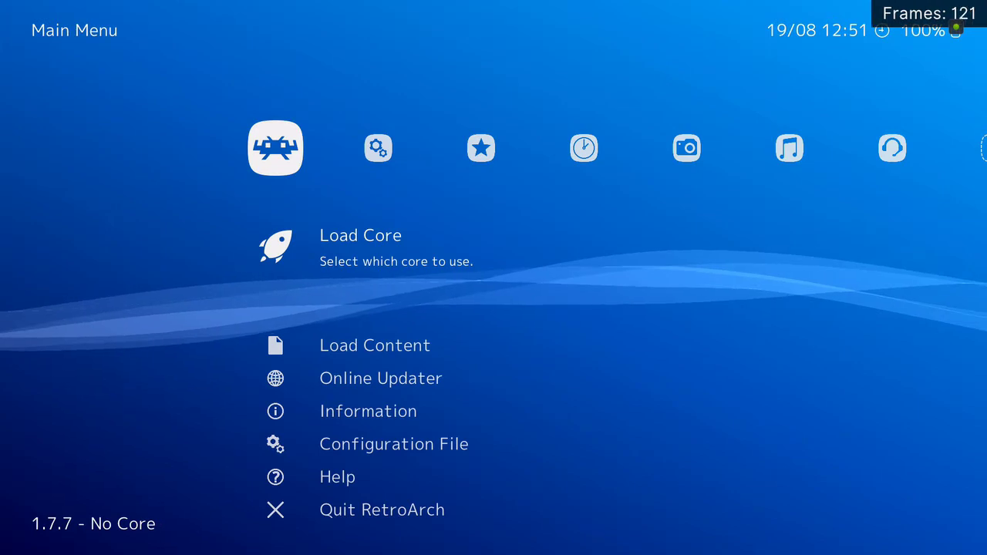
Install the Arcade (Daphne) core via Load Core > Install or Restore a Core, then return to Main Menu
key(Down)
key(Down)
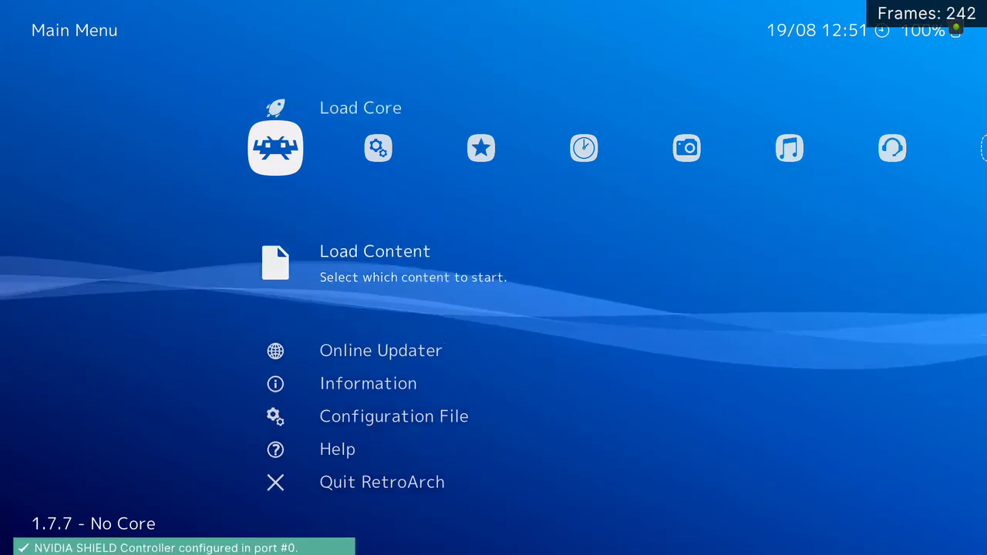
key(Up)
key(Up)
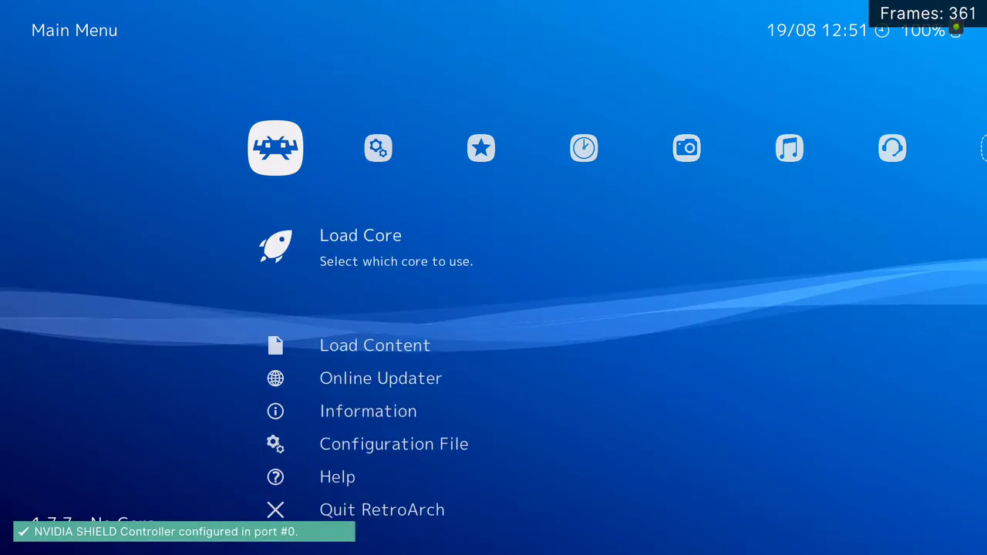
key(Return)
key(Up)
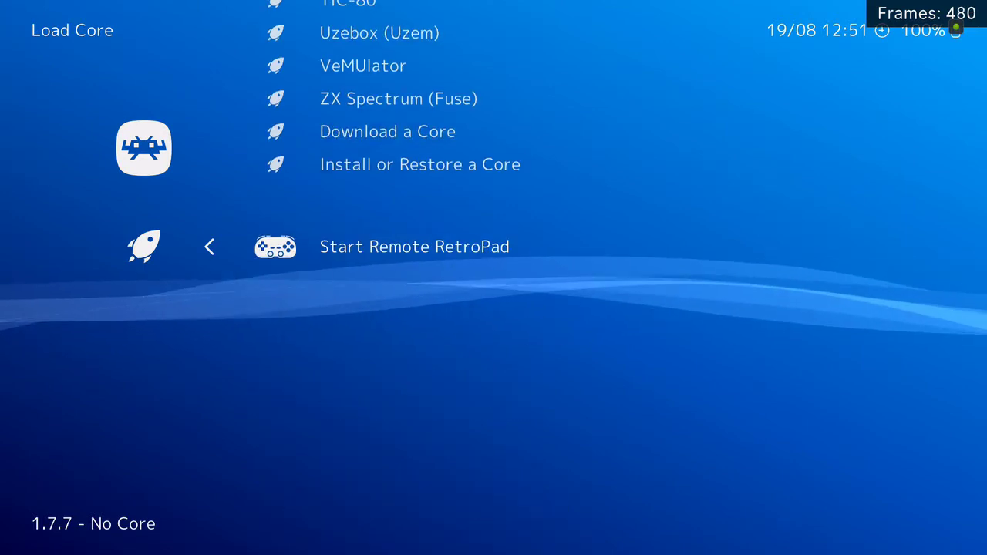
key(Up)
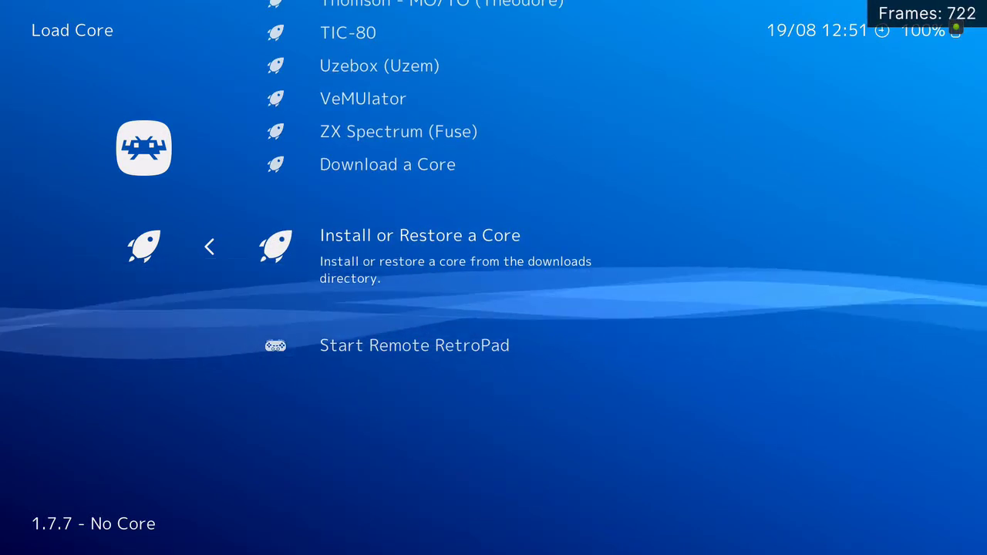
key(Return)
key(Down)
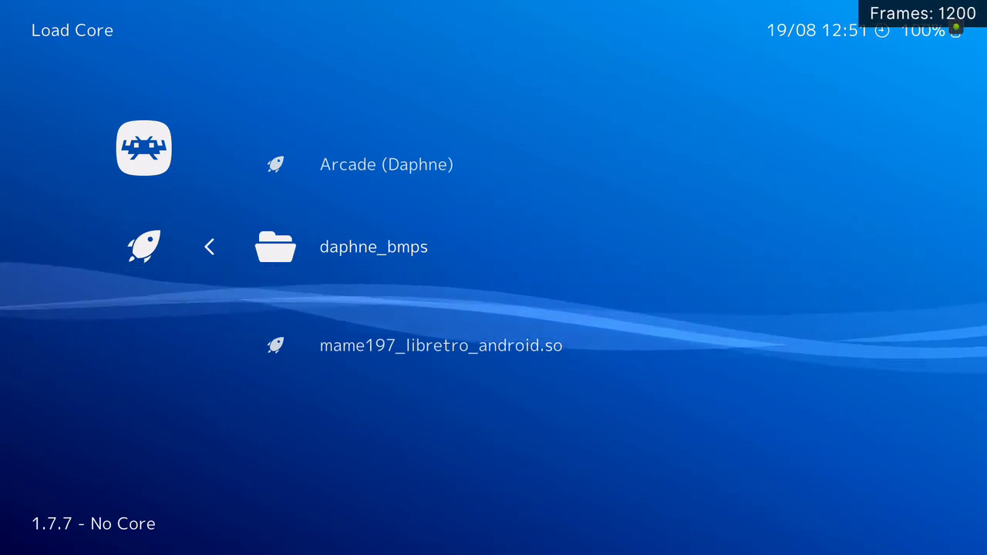
key(Up)
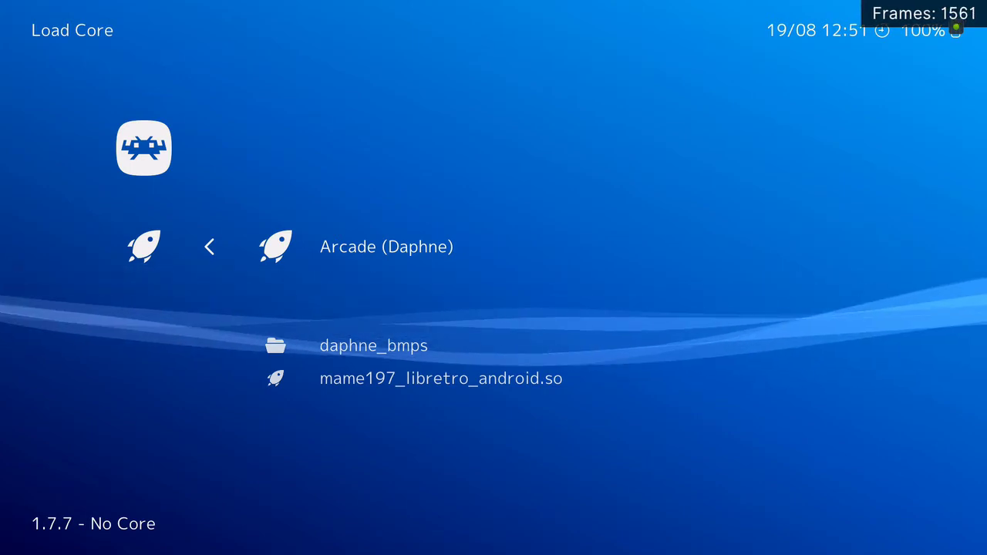
key(Up)
key(BackSpace)
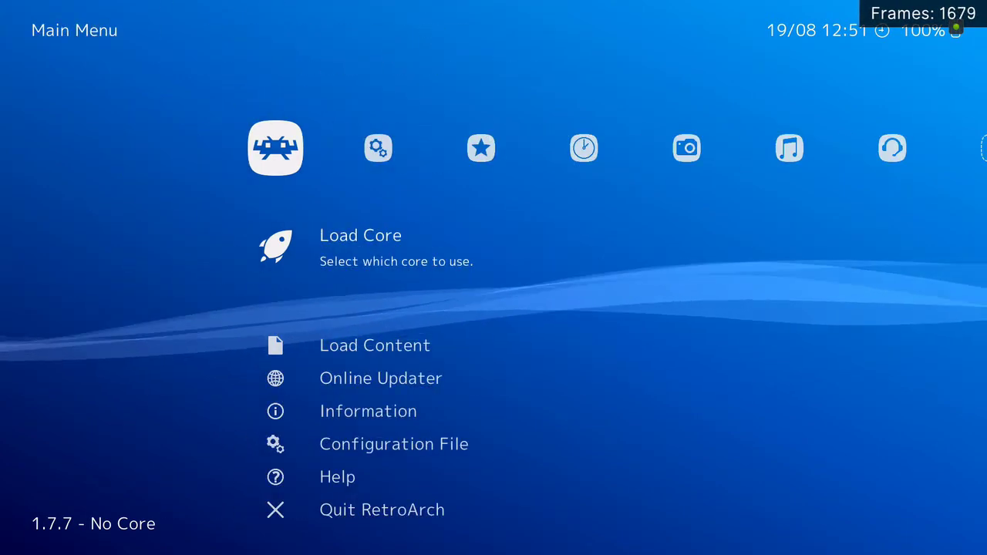
Quit RetroArch, launch HyperSpin from the home row, and scroll the system wheel to the Atari systems
key(Down)
key(Down)
key(Down)
key(Down)
key(Down)
key(Down)
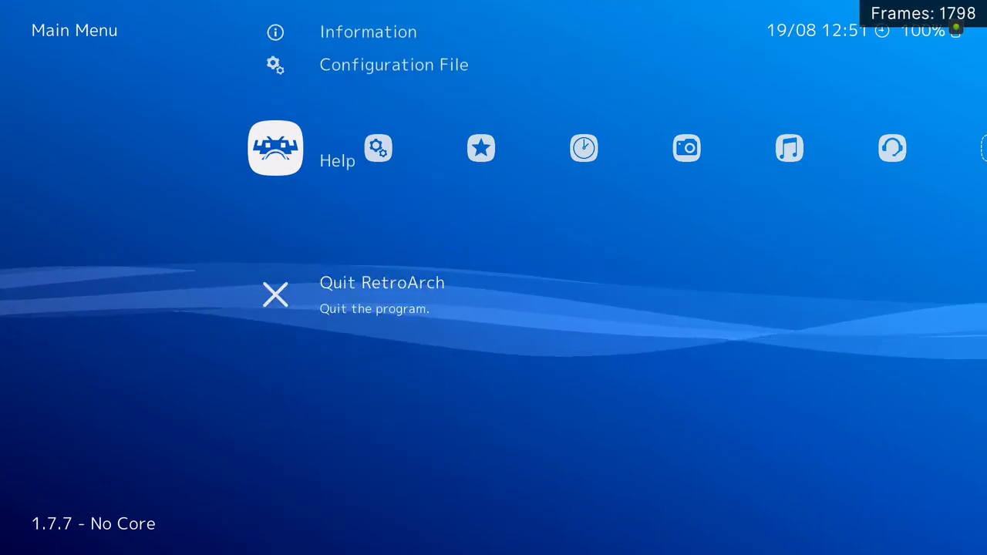
key(Return)
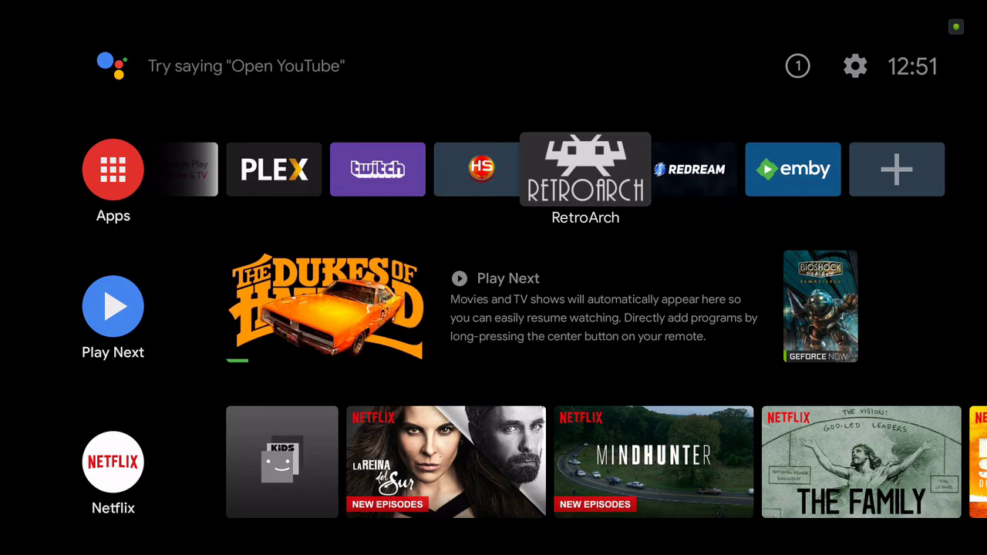
key(Left)
key(Return)
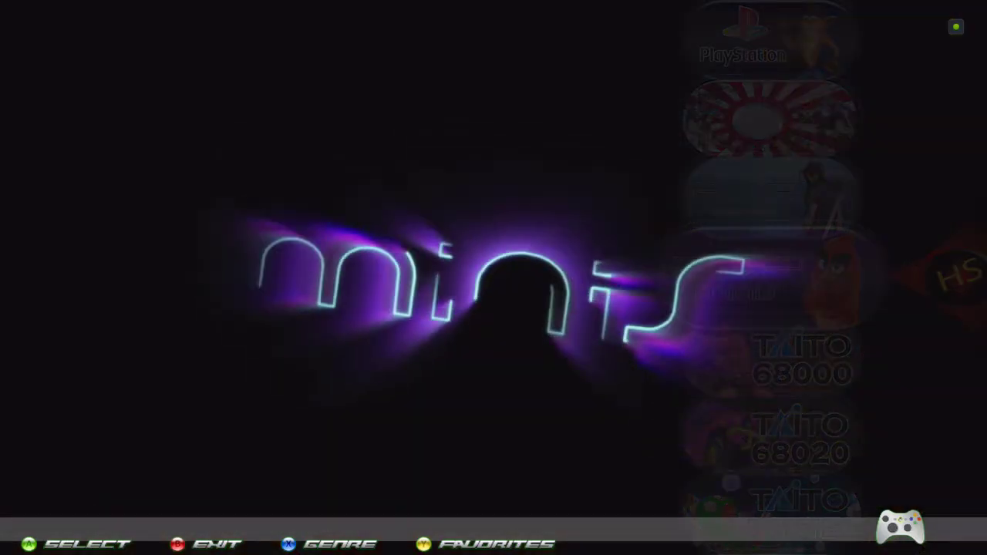
key(Down)
key(Down)
key(Down)
key(Down)
key(Down)
key(Down)
key(Down)
key(Down)
key(Down)
key(Down)
key(Down)
key(Down)
key(Down)
key(Down)
key(Down)
key(Down)
key(Down)
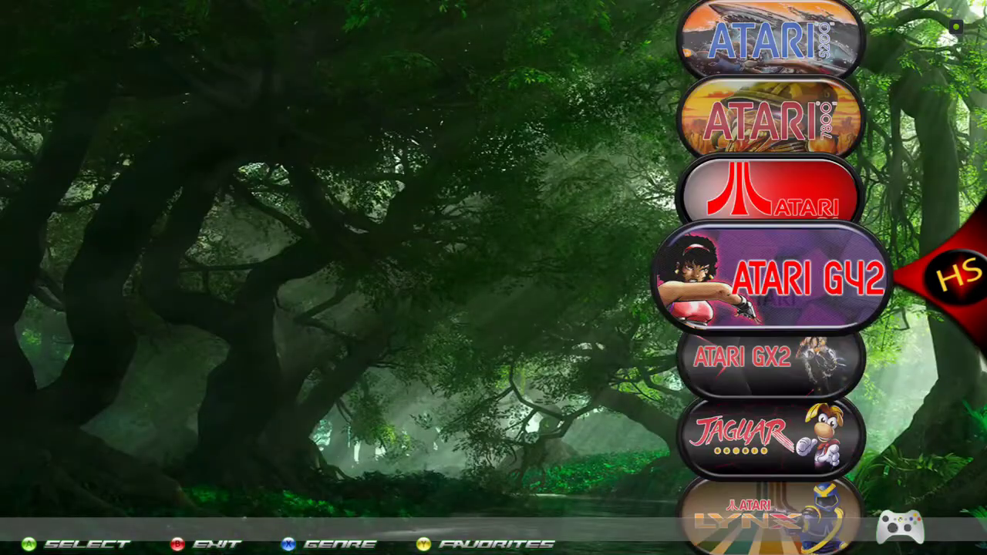
key(Down)
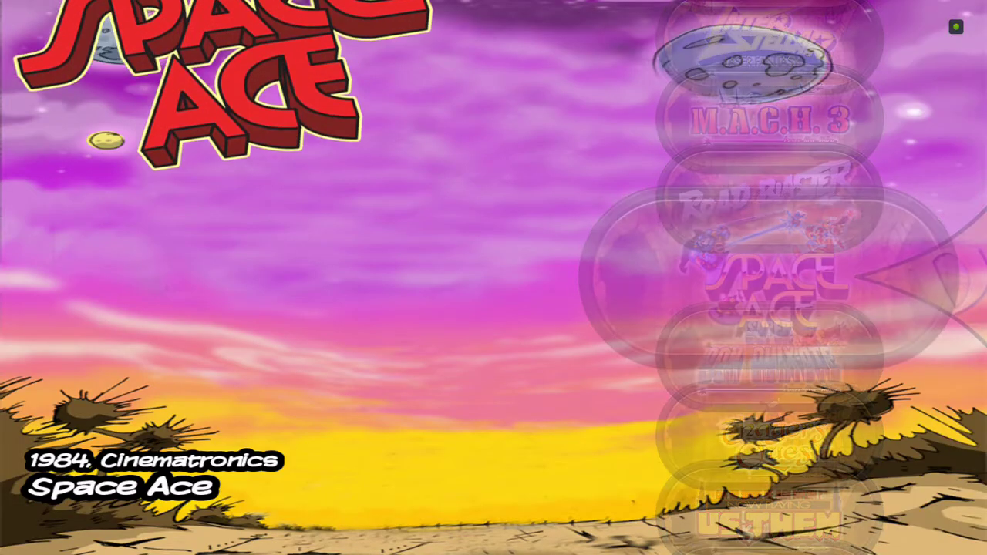
Scroll the laserdisc wheel past Thayer's Quest and Cobra Command, then launch Dragon's Lair
key(Down)
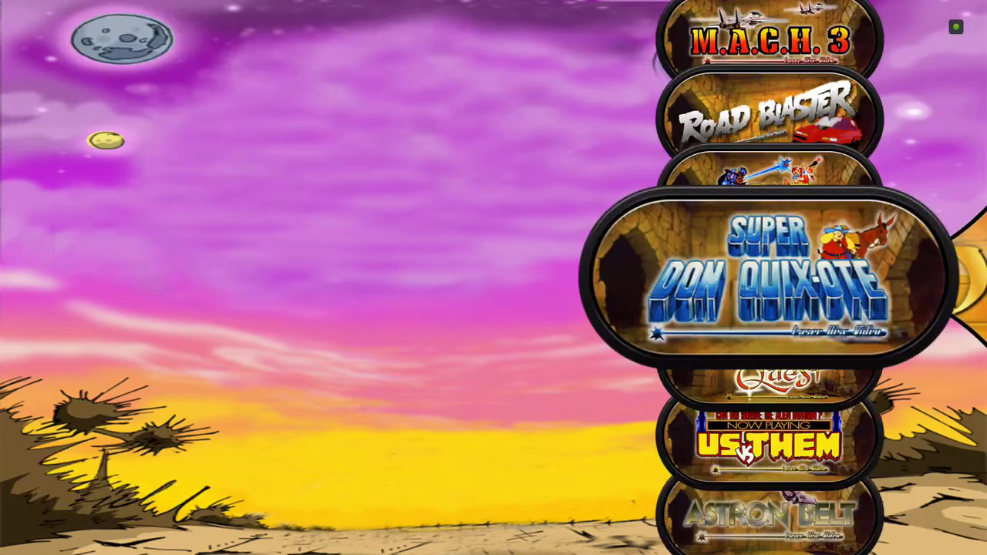
key(Down)
key(Down)
key(Down)
key(Down)
key(Down)
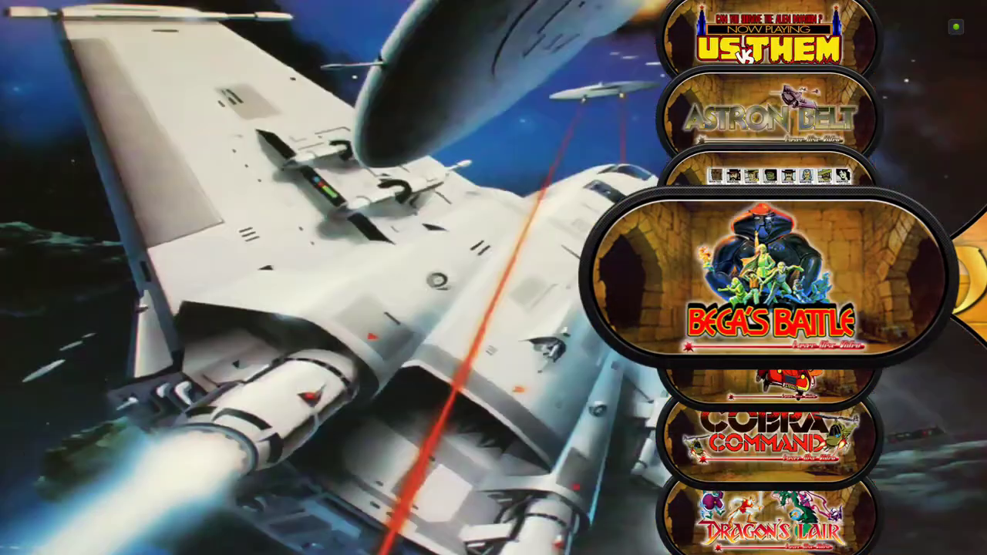
key(Down)
key(Down)
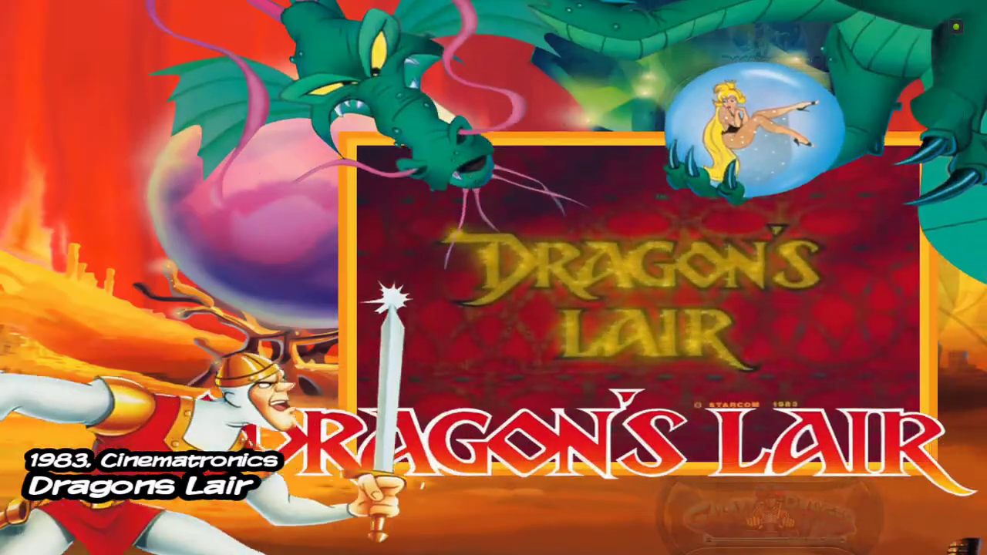
key(Return)
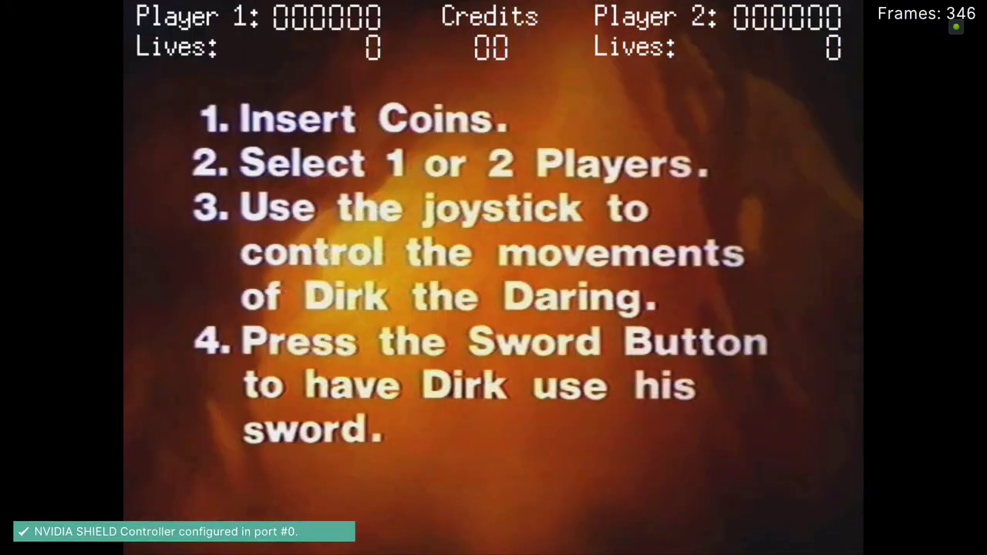
Insert coins for 3 credits, then guide Dirk onto the rope and past the flames
key(5)
key(5)
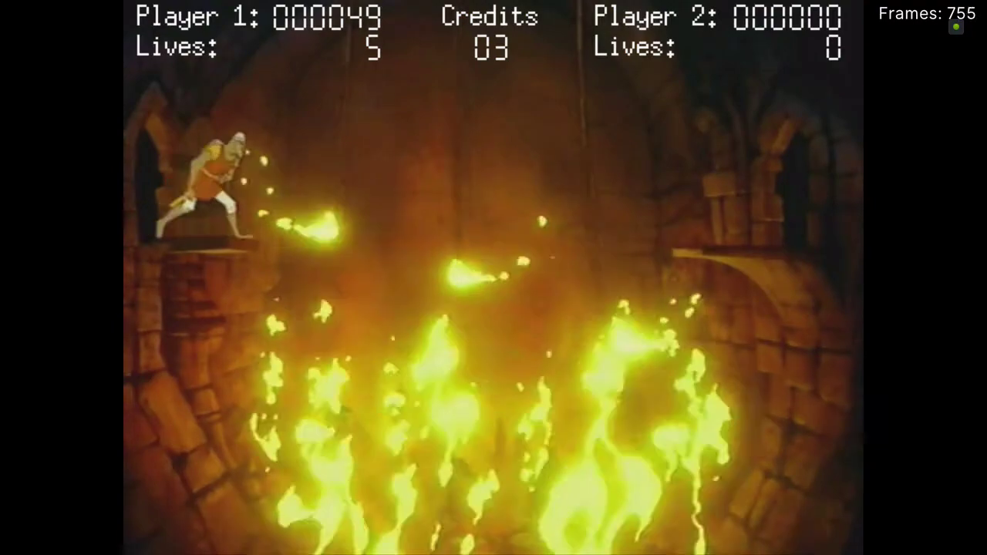
key(Right)
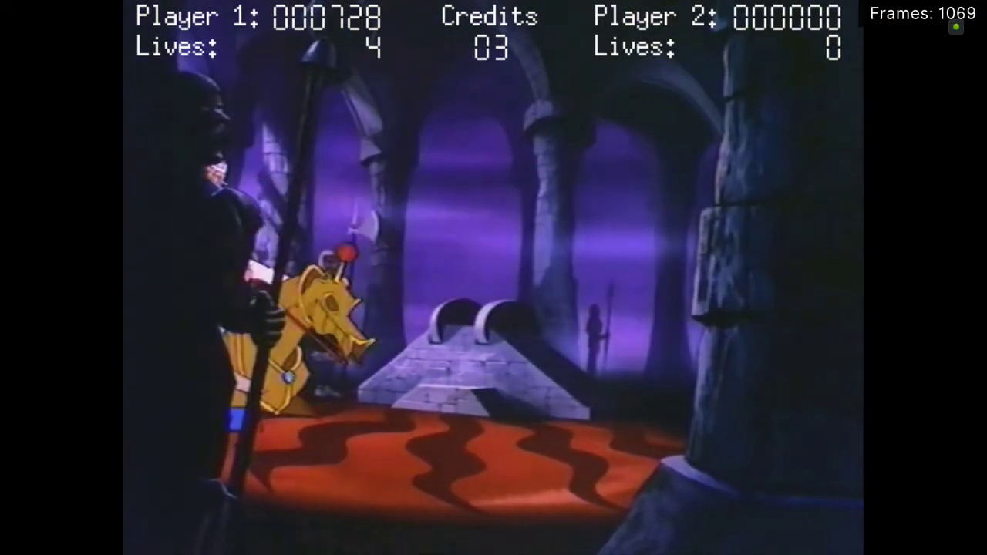
key(Left)
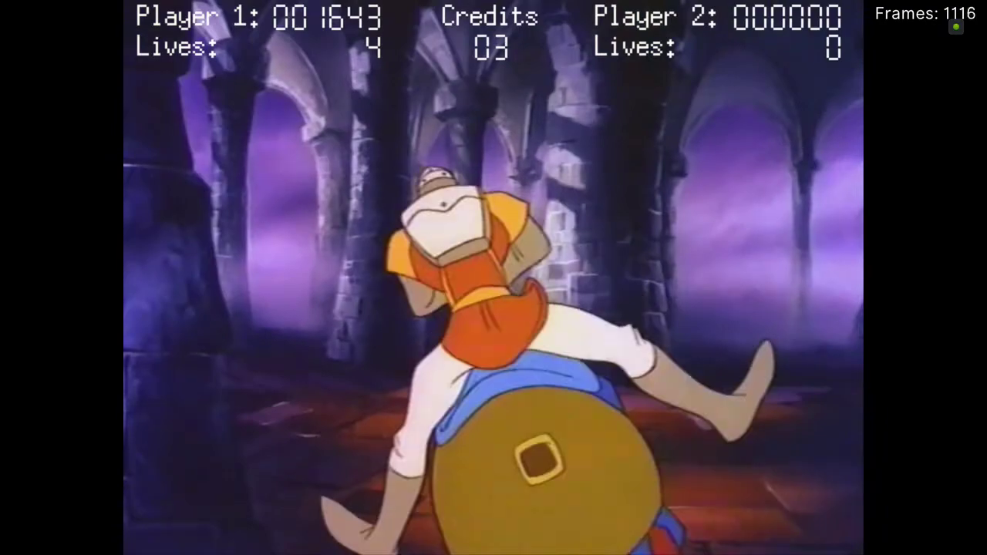
key(Right)
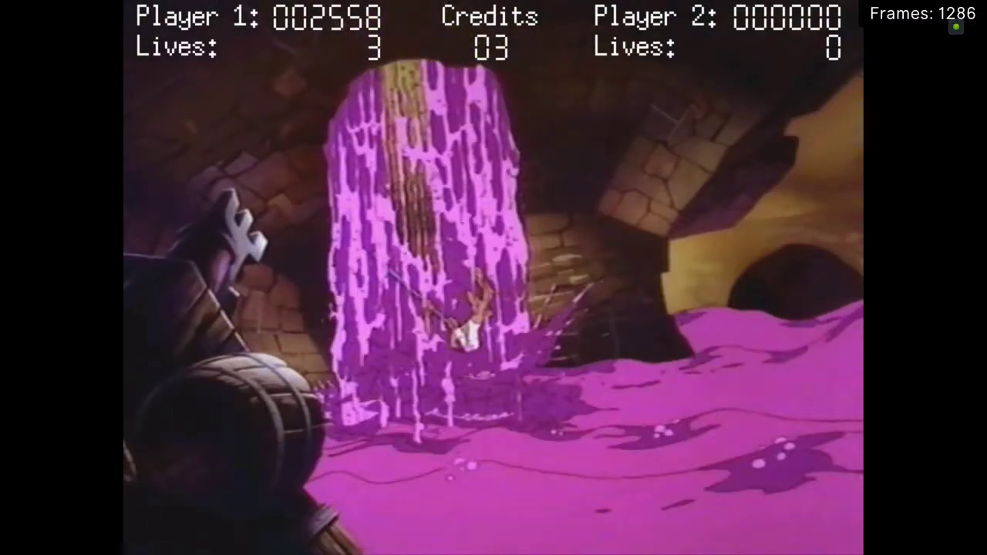
Steer Dirk's barrel through the goo caves and sewer arch to Ye Rapids, scoring 004123
key(Right)
key(Left)
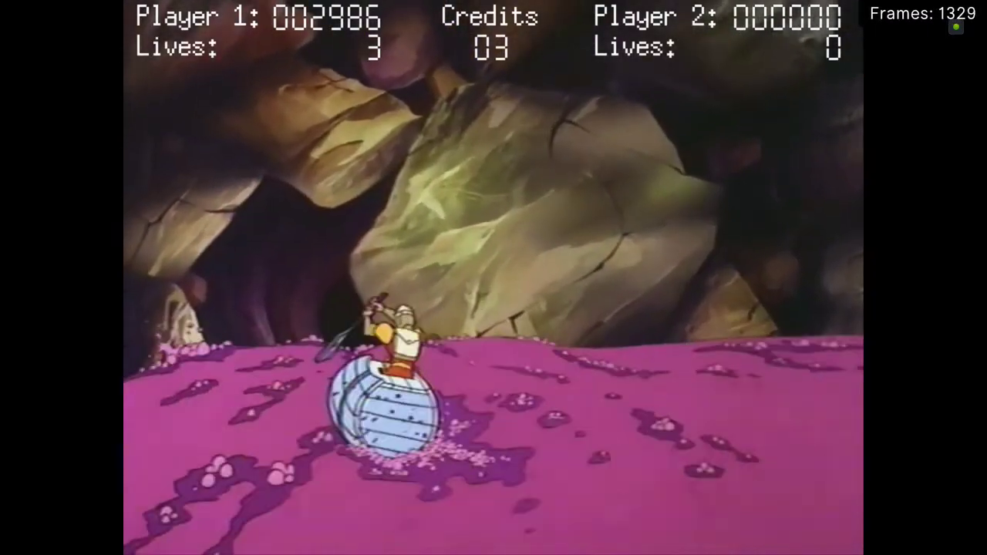
key(Right)
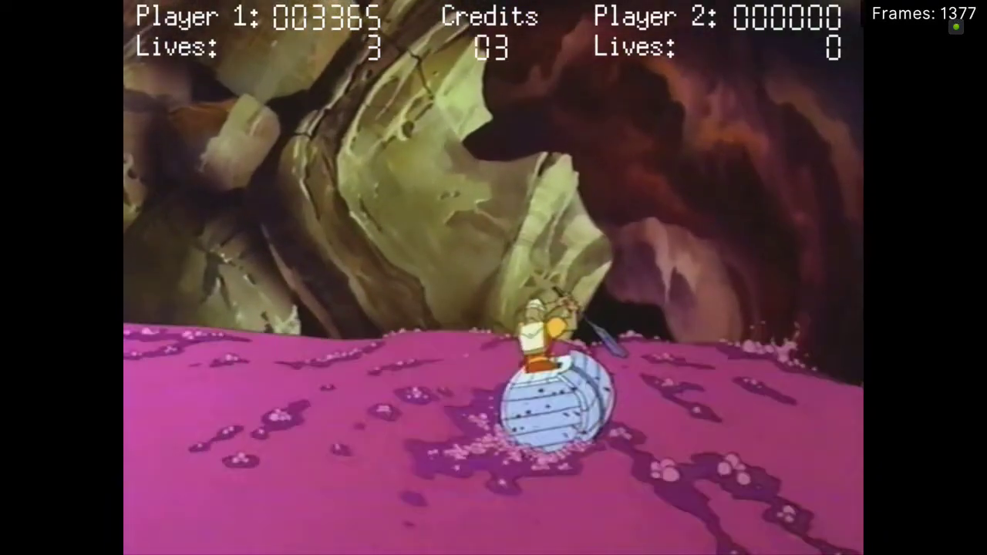
key(Left)
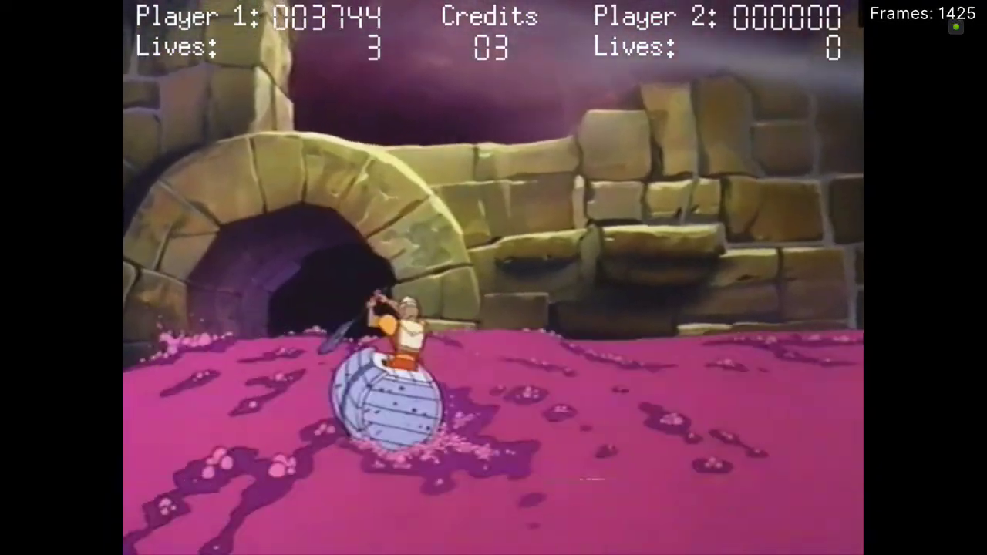
key(Right)
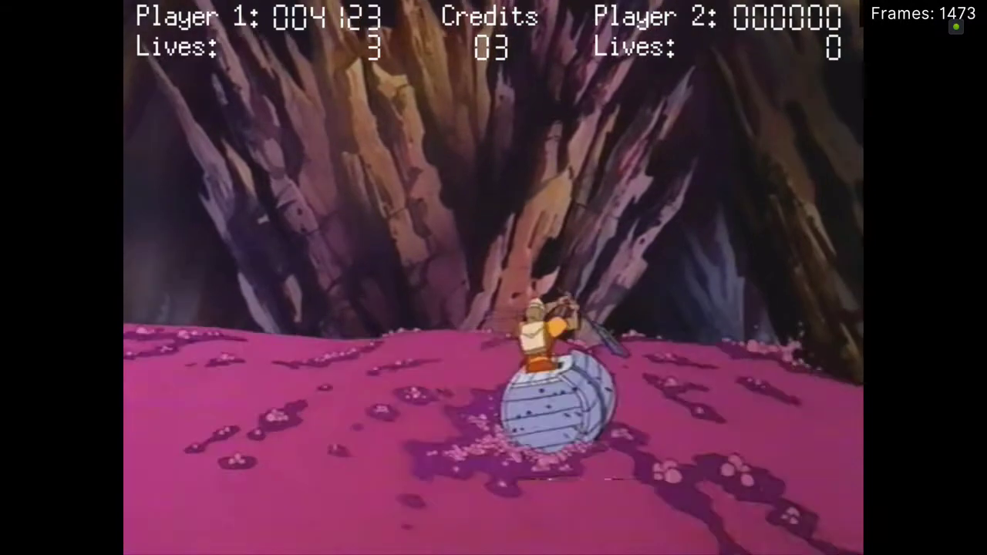